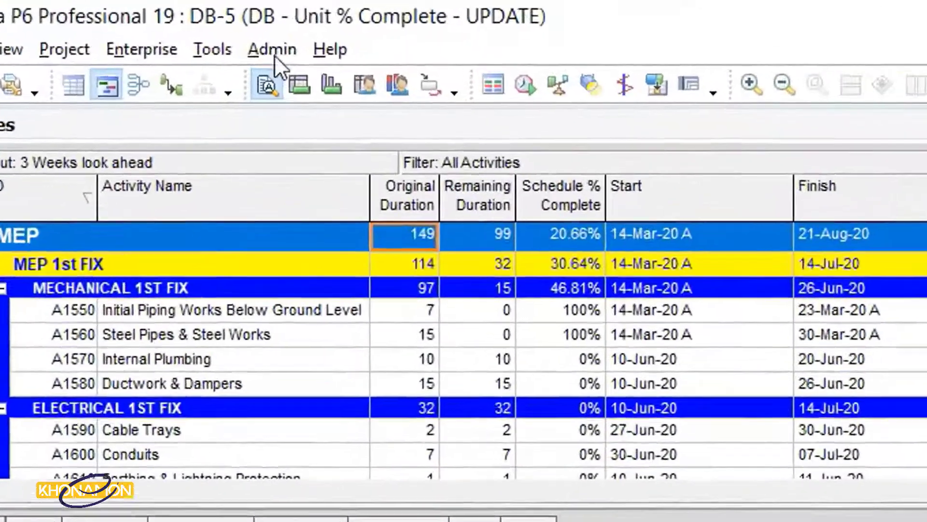
Open the Admin menu from the menu bar
click(193, 25)
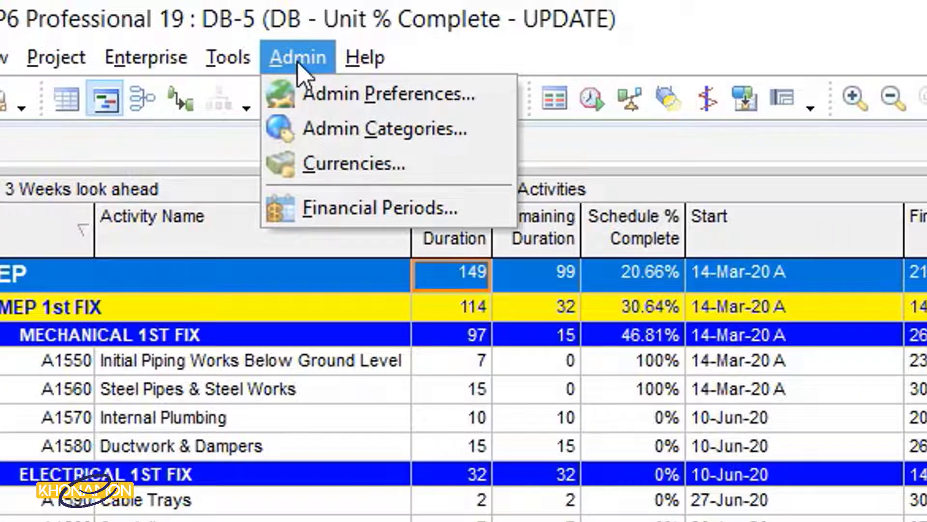
In Admin Preferences, keep Monday as first day of week and default duration 2
click(309, 95)
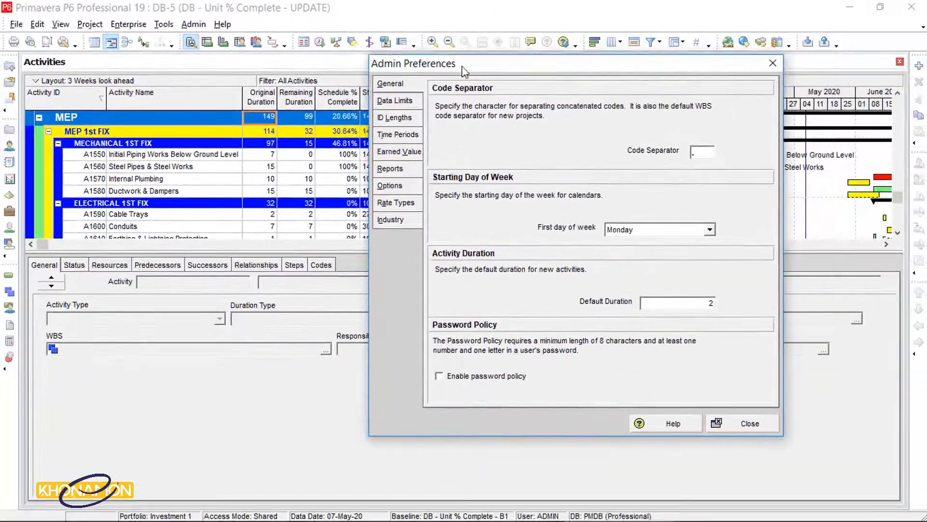
drag(462, 67, 420, 61)
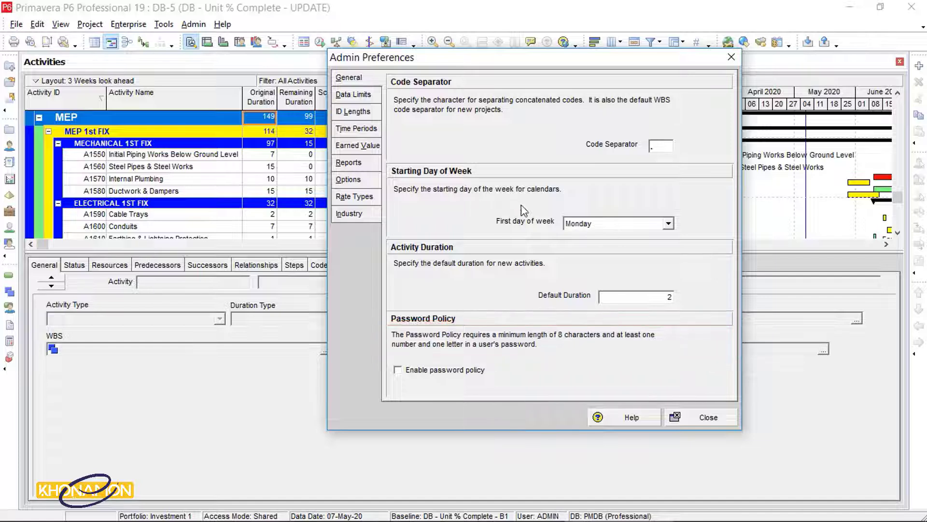
click(668, 223)
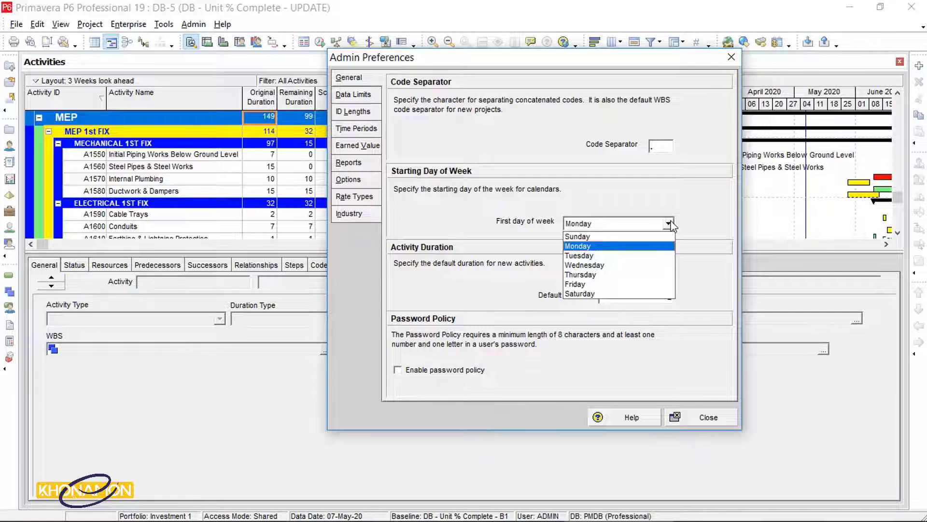
click(691, 263)
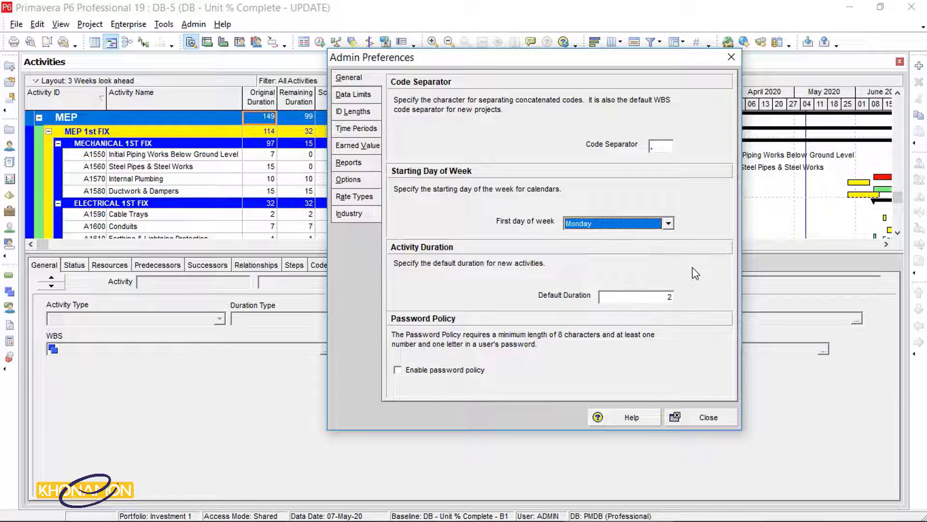
click(672, 298)
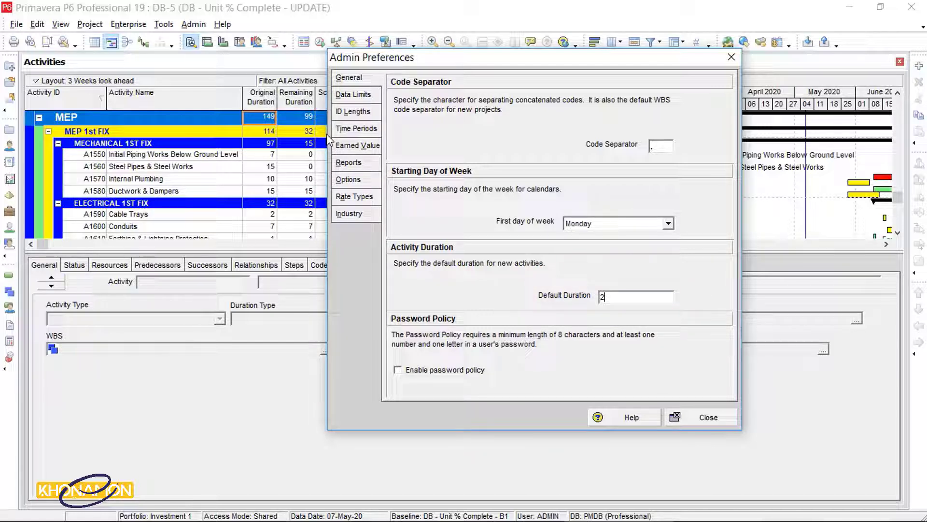
Review each Admin Preferences page from Data Limits through Industry, then close the dialog
click(354, 94)
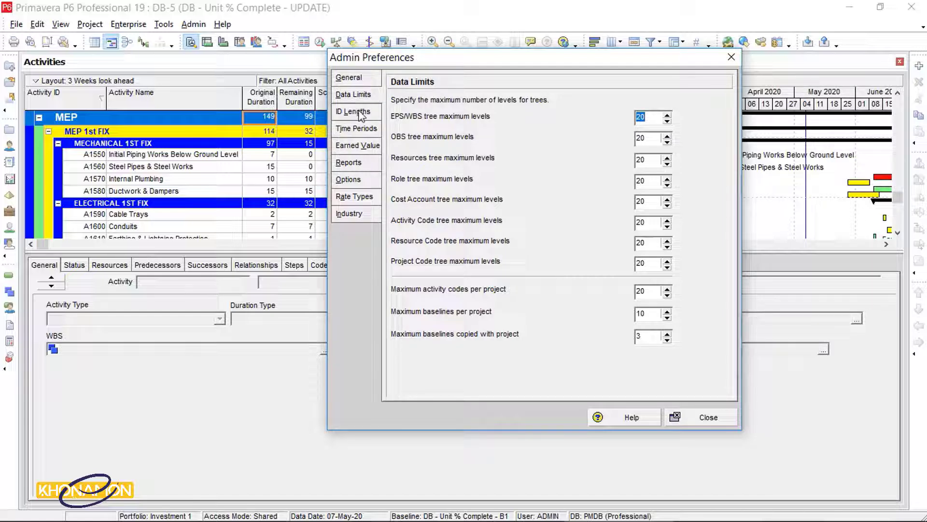
click(360, 111)
click(359, 128)
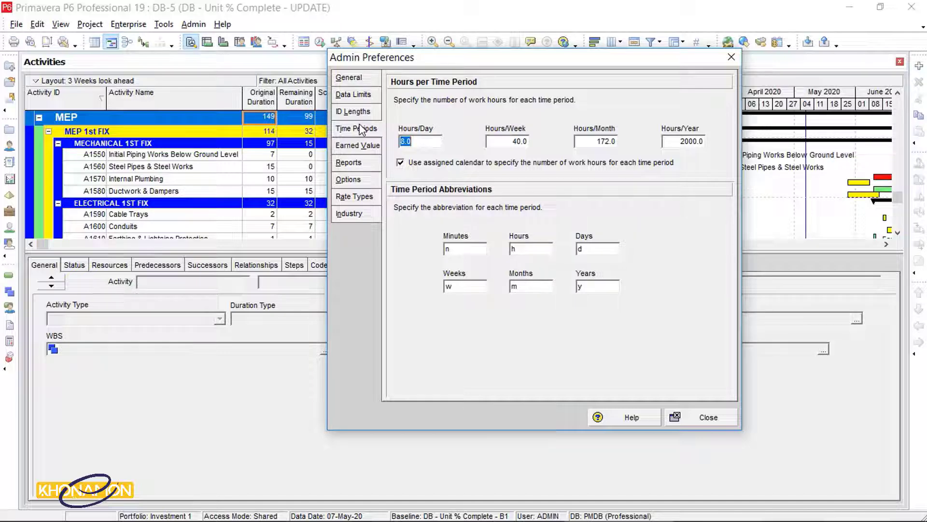
click(358, 145)
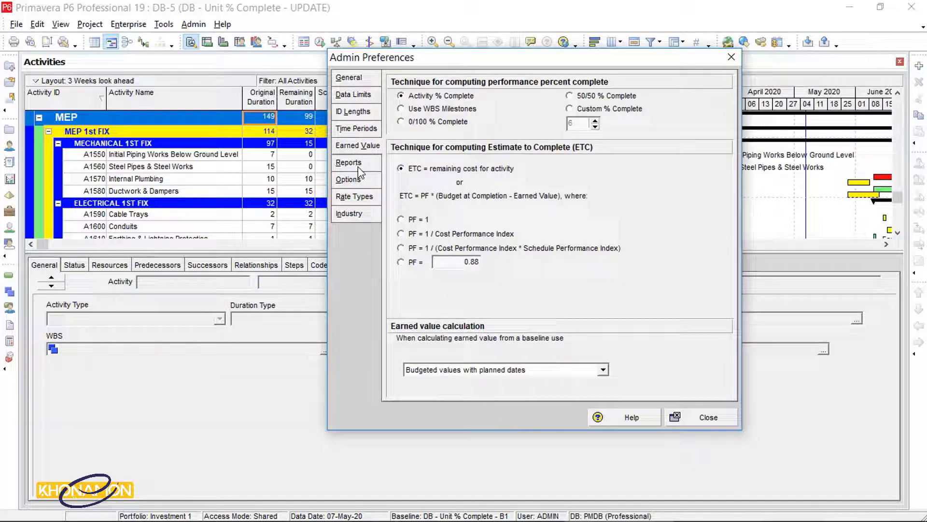
click(357, 164)
click(360, 181)
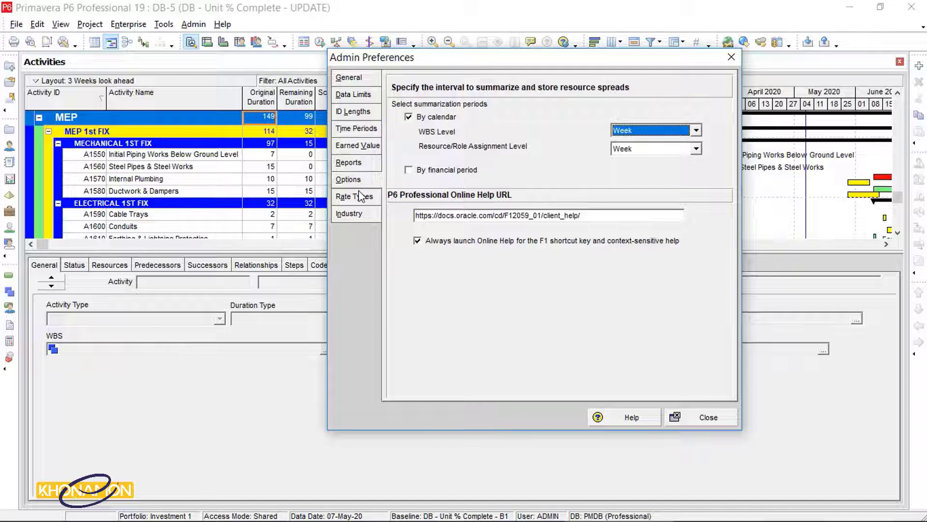
click(358, 195)
click(358, 212)
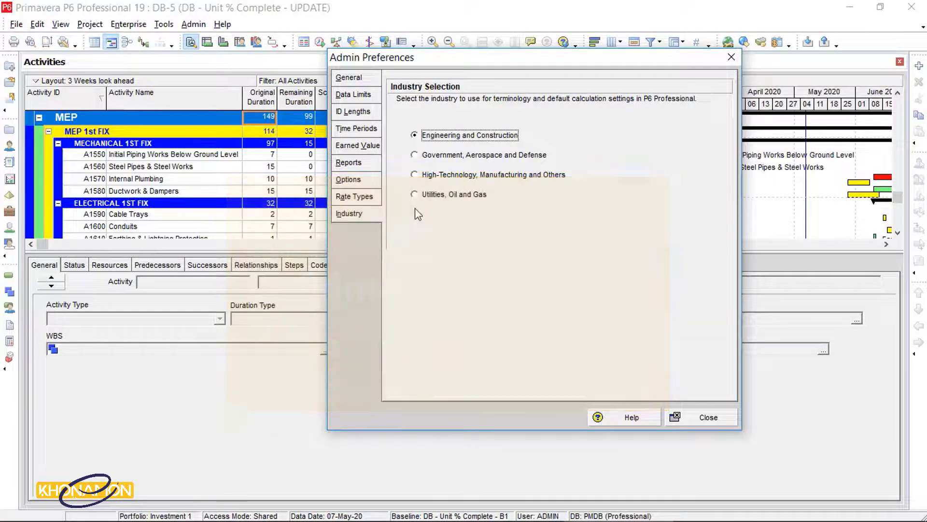
click(673, 417)
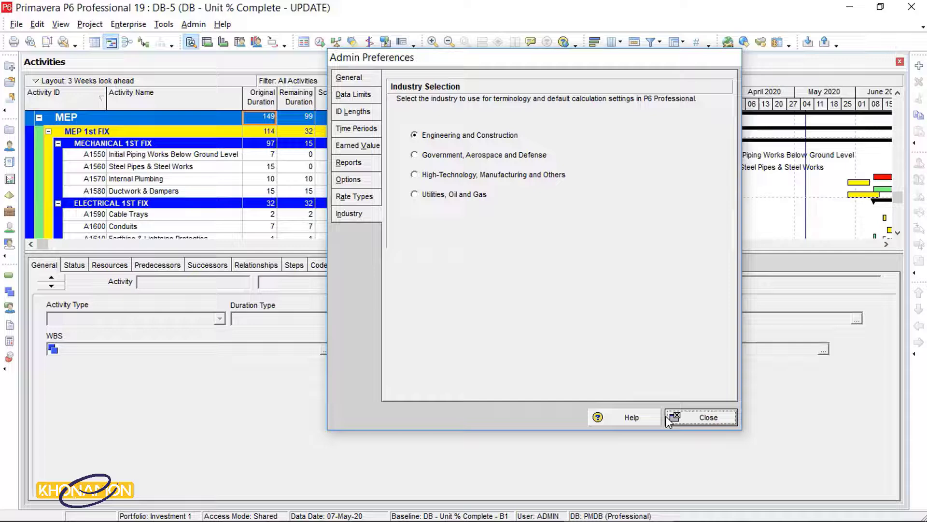
Open Admin Categories and show the Units of Measure list
click(193, 24)
click(208, 55)
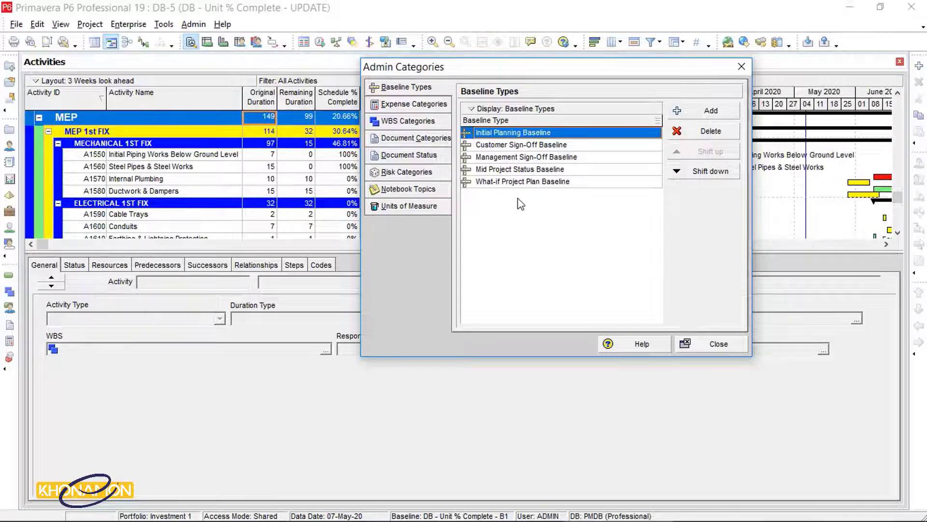
click(415, 207)
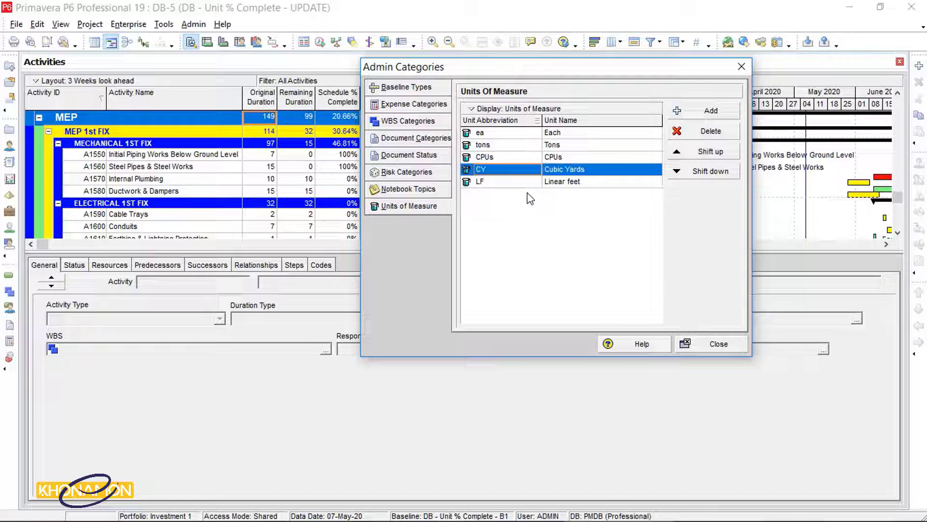
Add unit of measure M3 named Cubic Meters and close Admin Categories
click(695, 114)
text(M3)
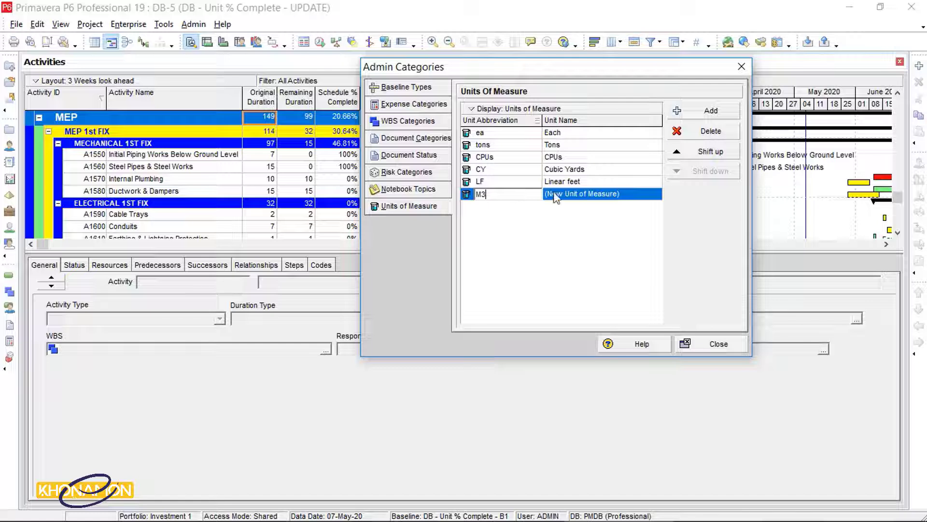
key(Tab)
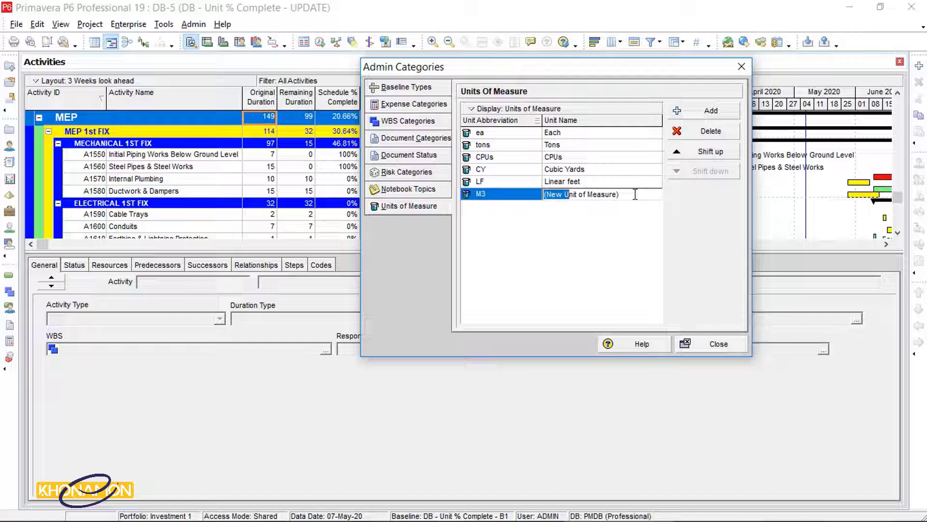
text(Cubic)
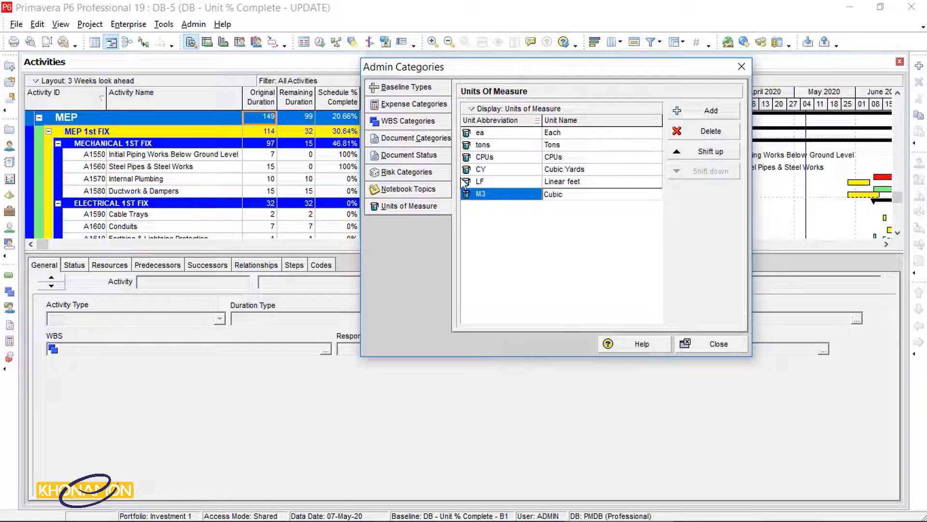
text( Meters)
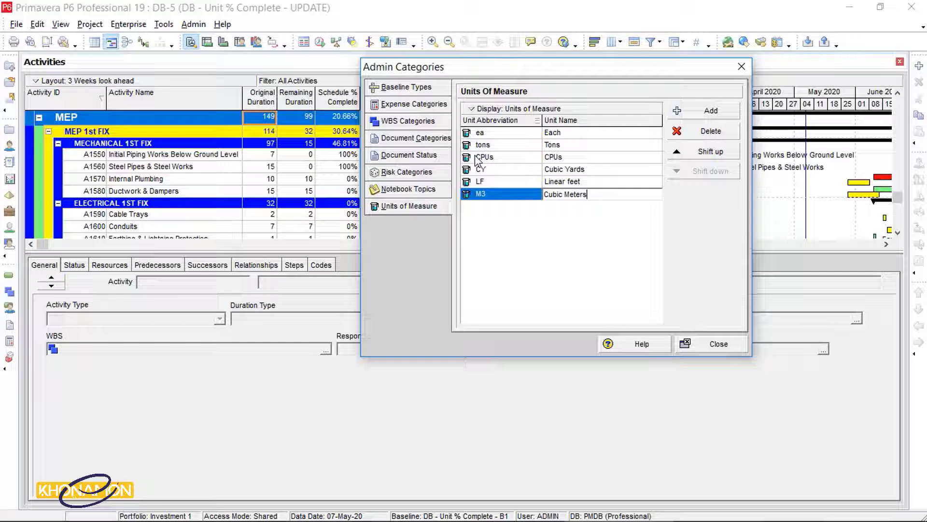
key(Return)
click(710, 341)
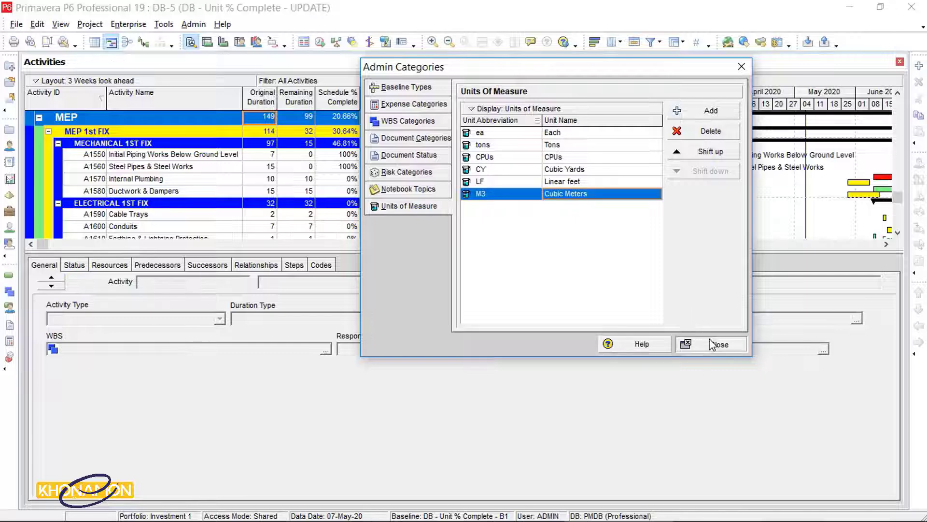
Open the Currencies list and add a new placeholder currency row
click(193, 24)
click(198, 71)
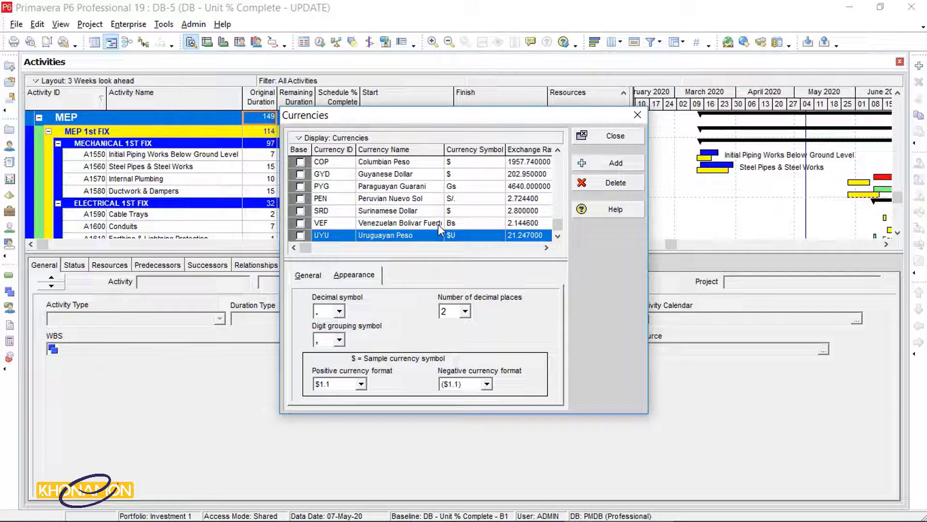
click(586, 164)
Define the new currency with ID TO, name Toman and symbol TM
click(333, 237)
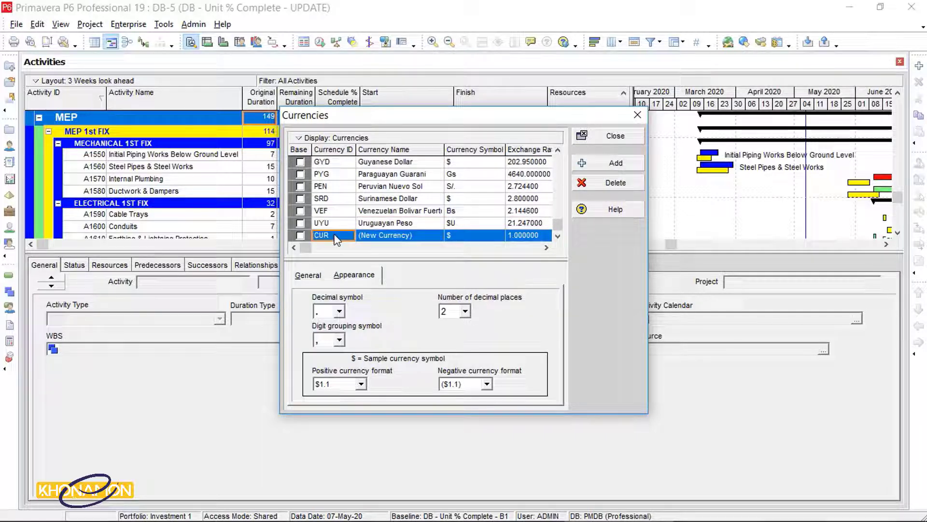
click(334, 238)
text(TO)
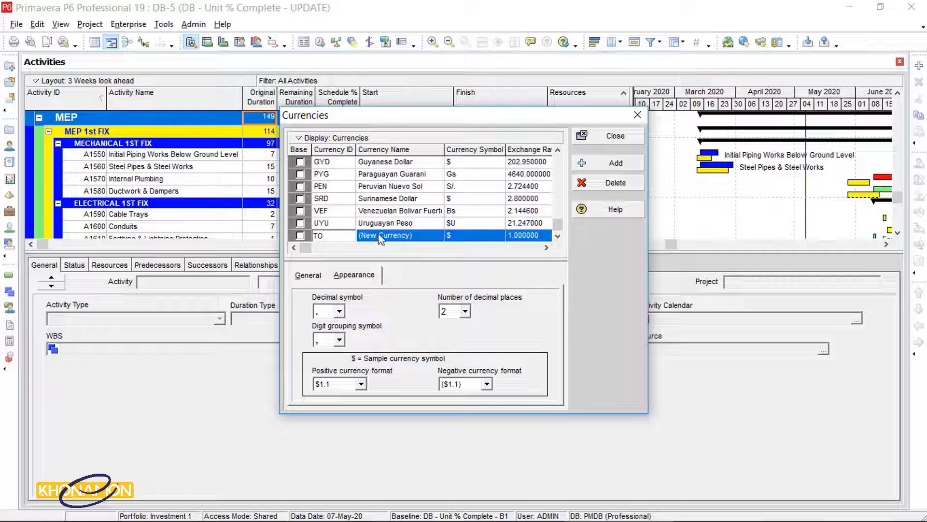
click(378, 235)
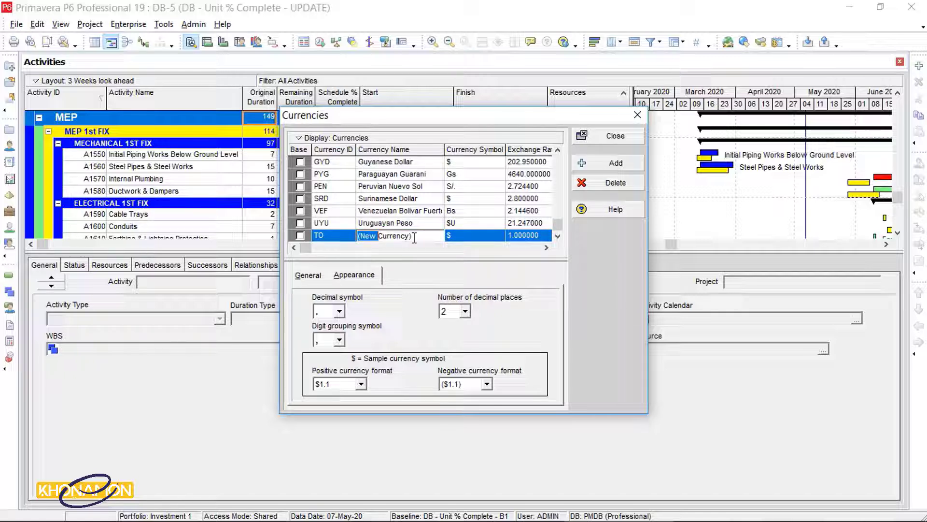
text(Toman)
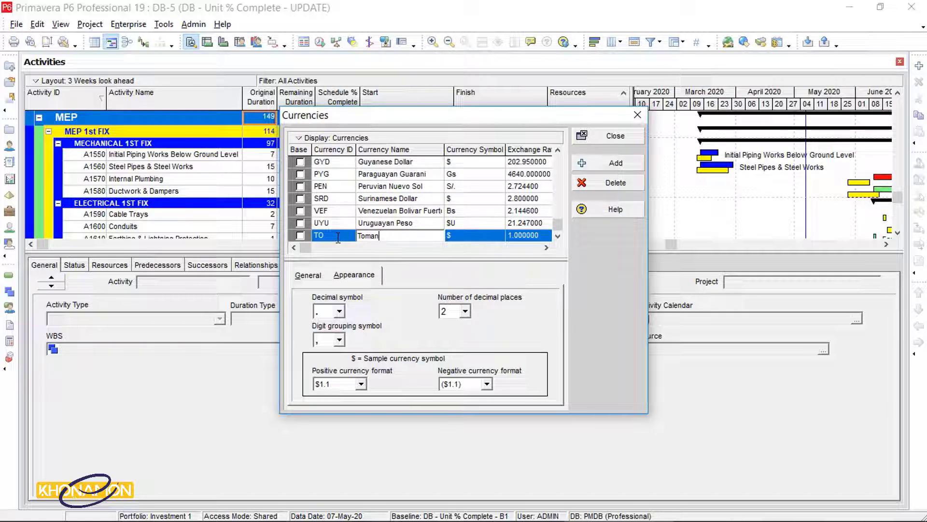
click(476, 235)
text(TM)
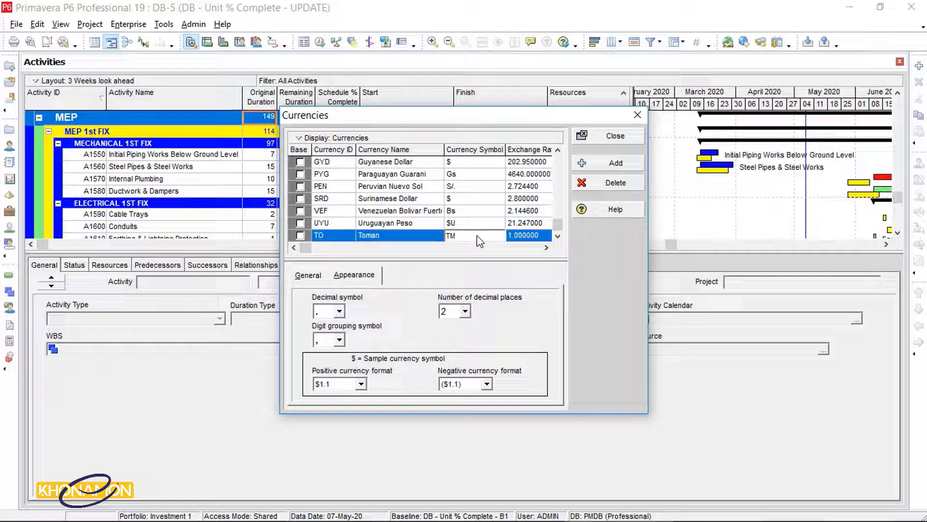
scroll(338, 198, up, 15)
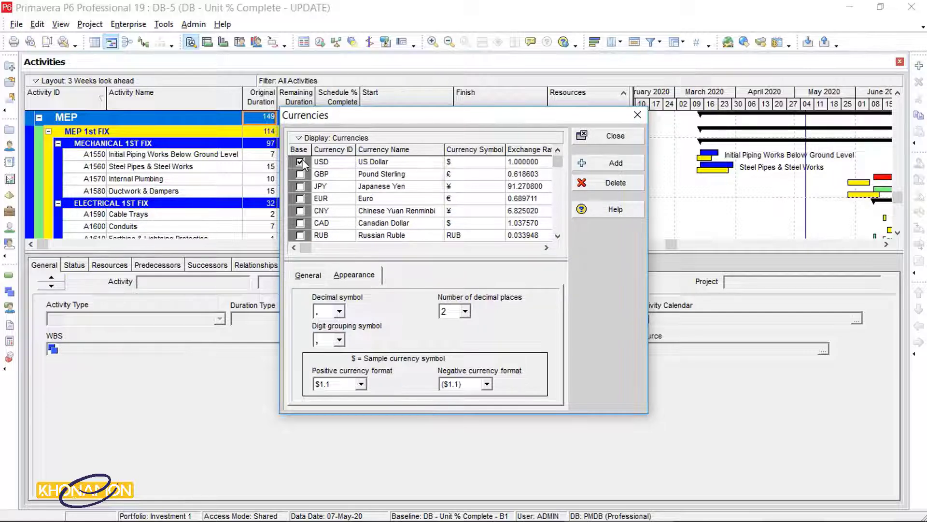
click(333, 165)
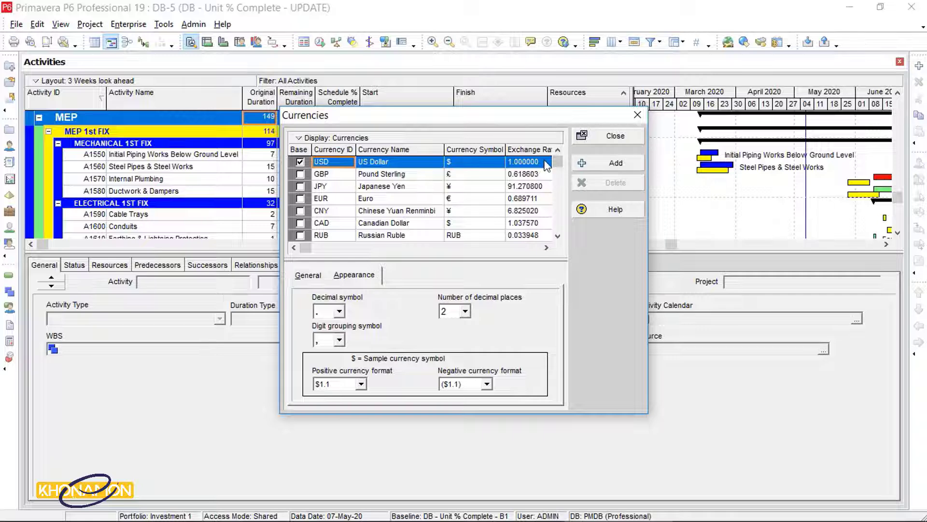
scroll(546, 164, down, 10)
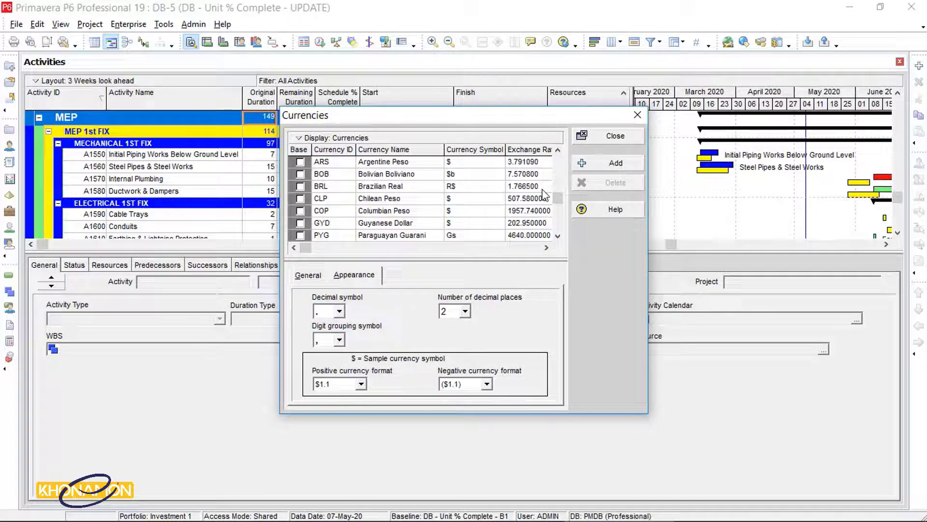
click(532, 236)
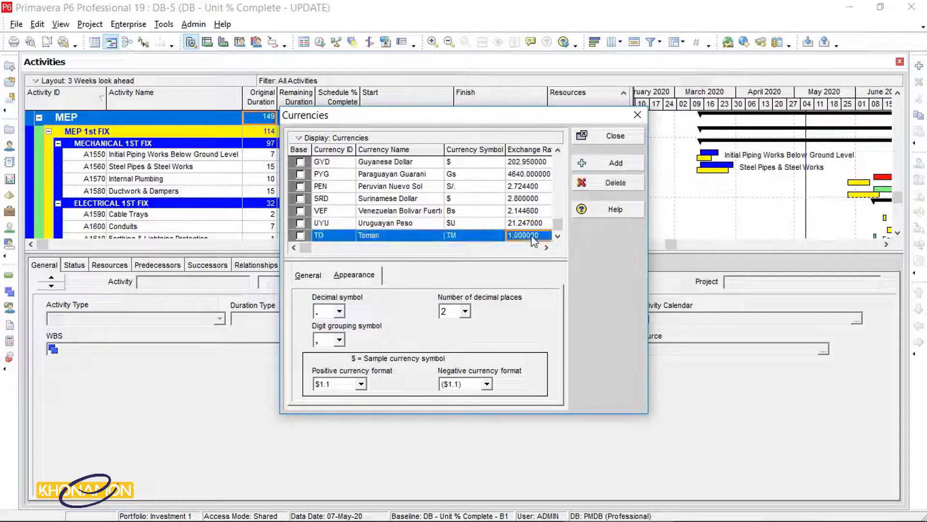
scroll(533, 227, up, 10)
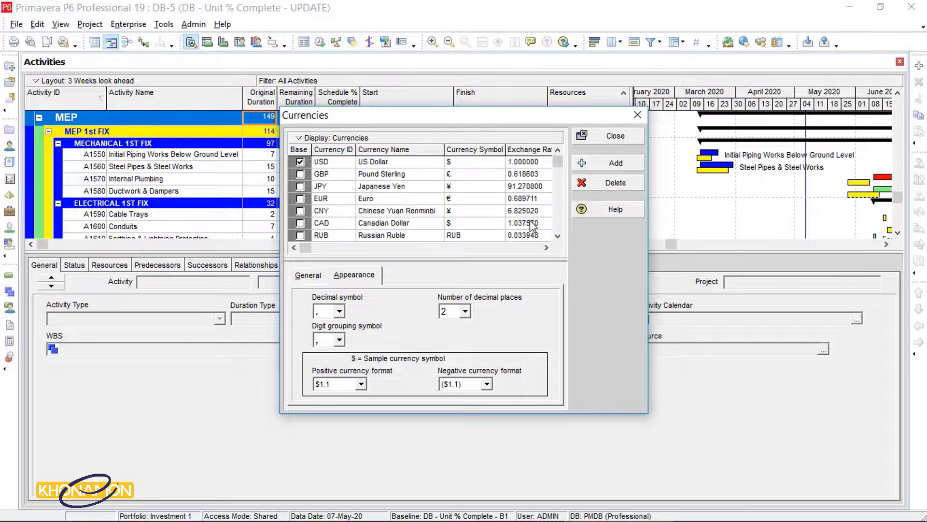
click(549, 162)
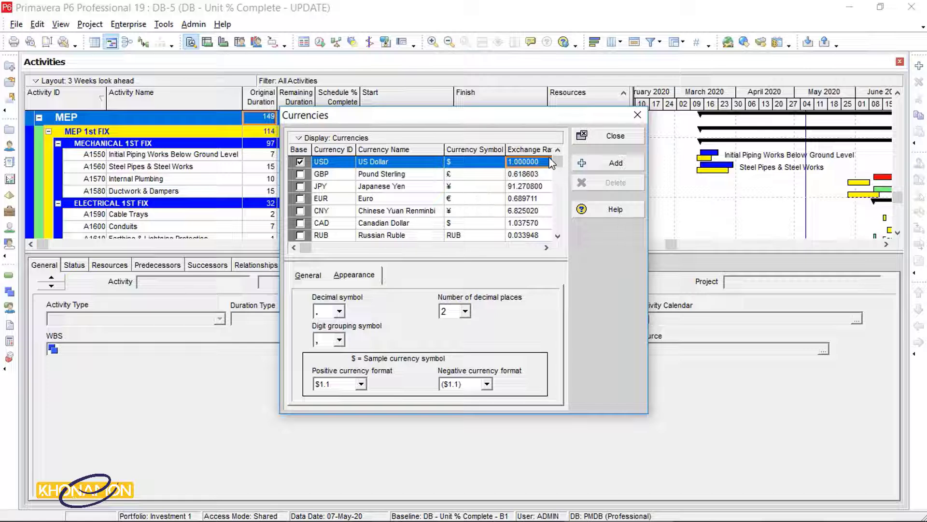
scroll(549, 193, down, 10)
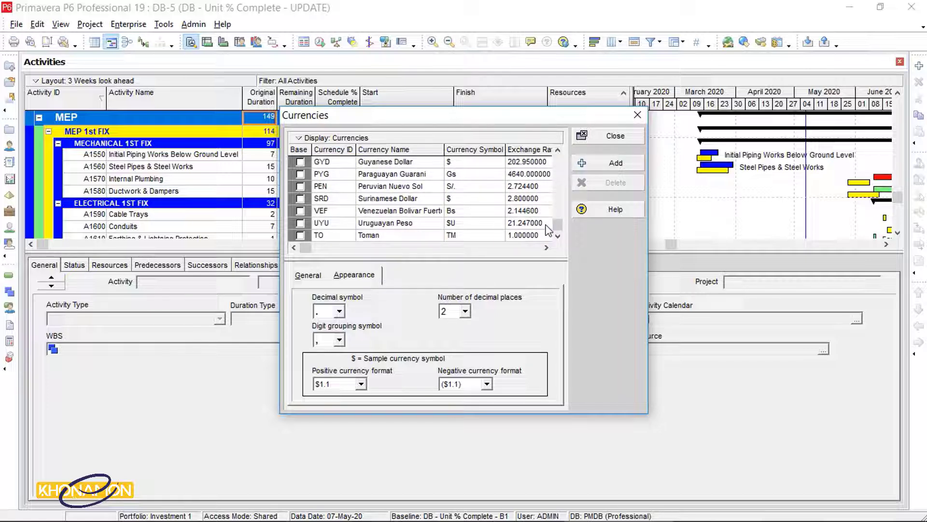
click(547, 234)
text(4.2)
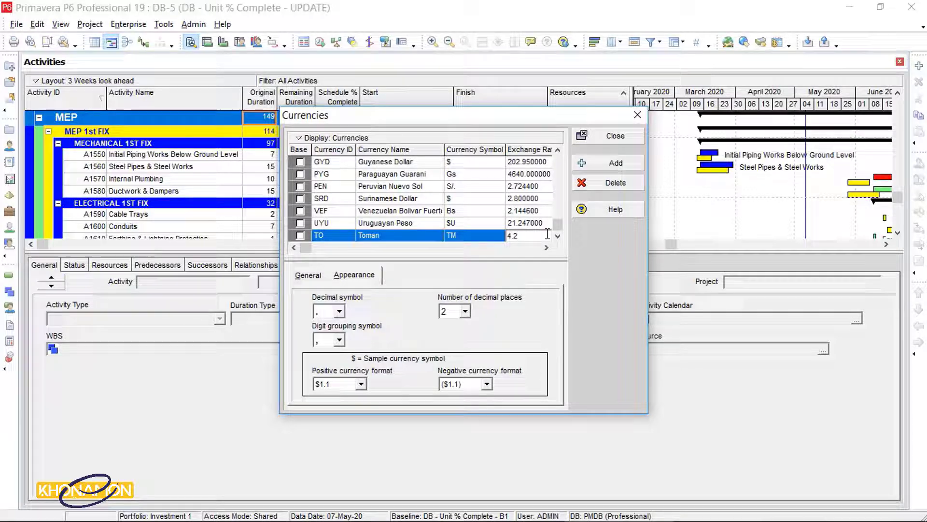
key(Return)
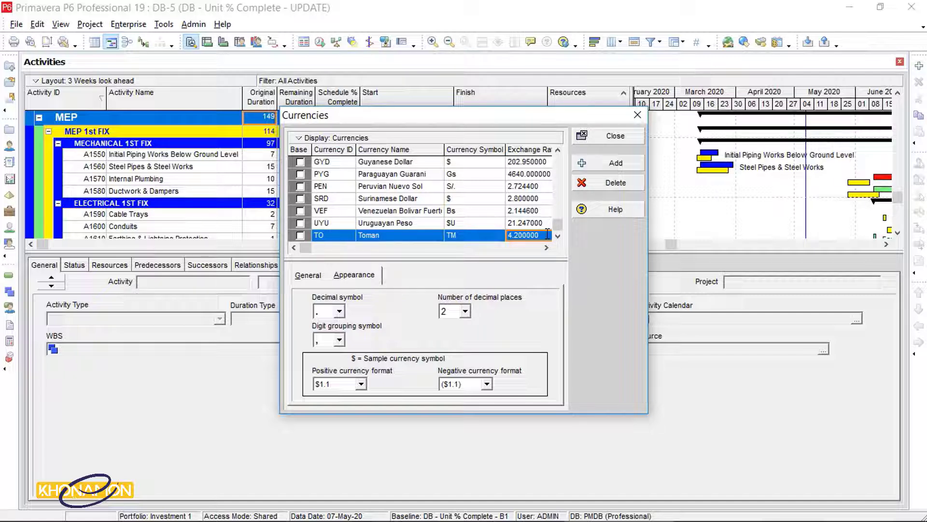
double_click(546, 234)
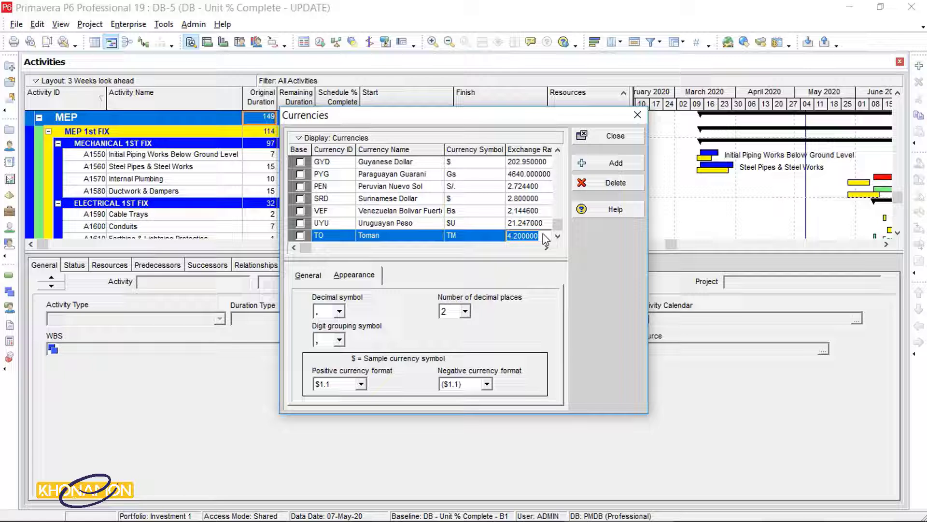
text(1)
key(Return)
scroll(543, 233, up, 6)
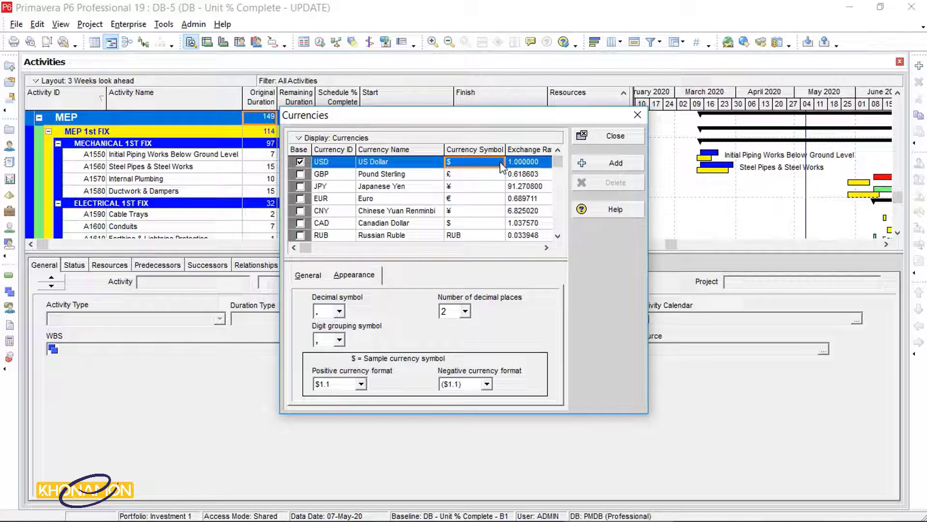
click(501, 164)
scroll(483, 203, down, 6)
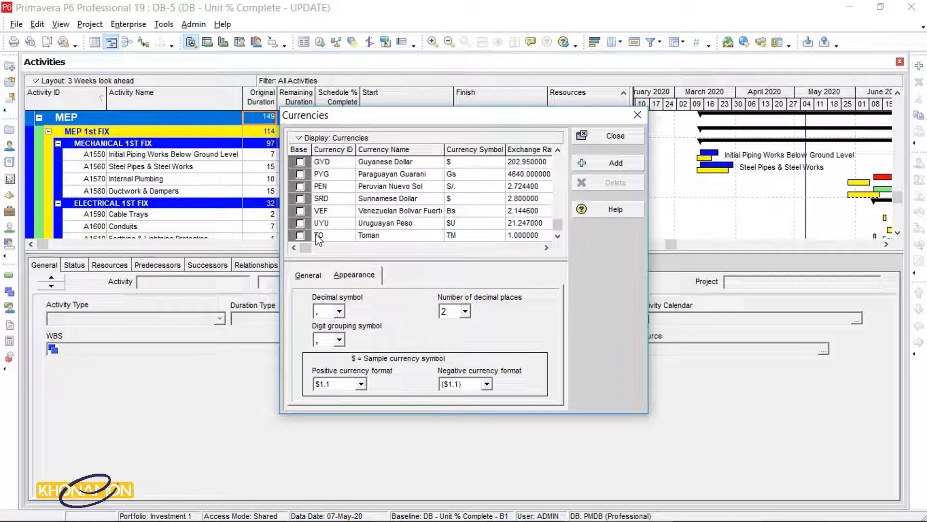
click(300, 236)
scroll(381, 194, up, 6)
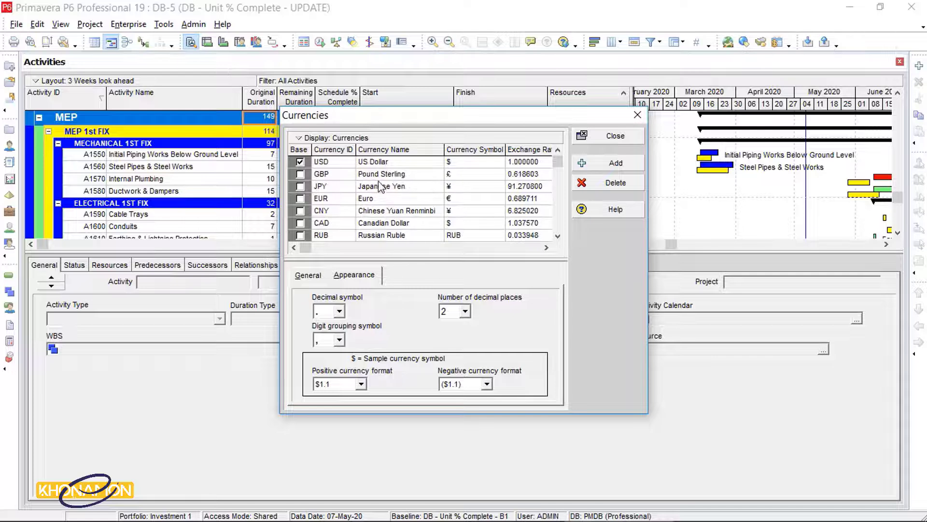
click(352, 162)
click(351, 161)
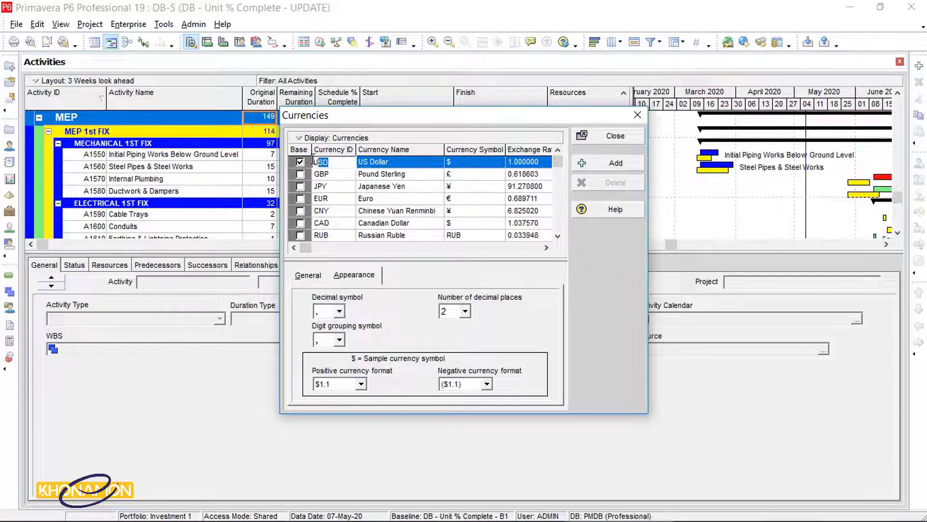
text(TO1)
click(401, 167)
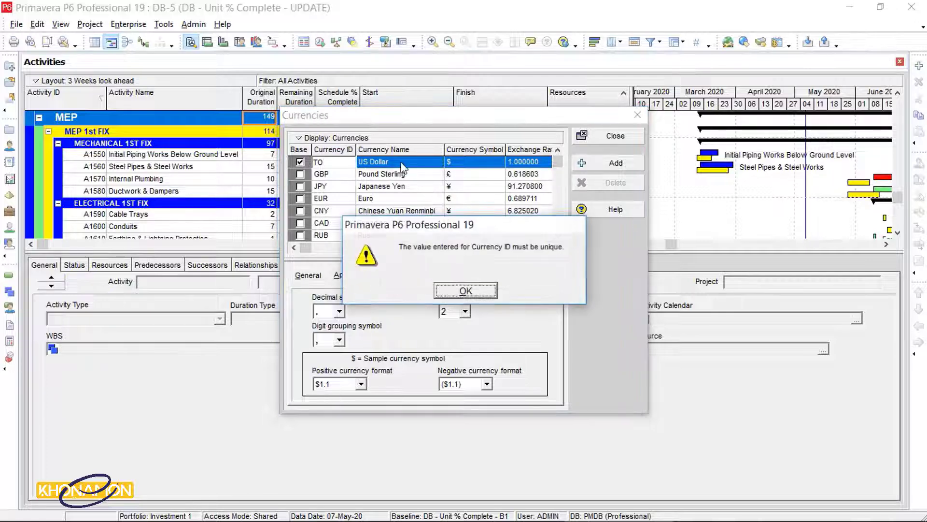
click(468, 295)
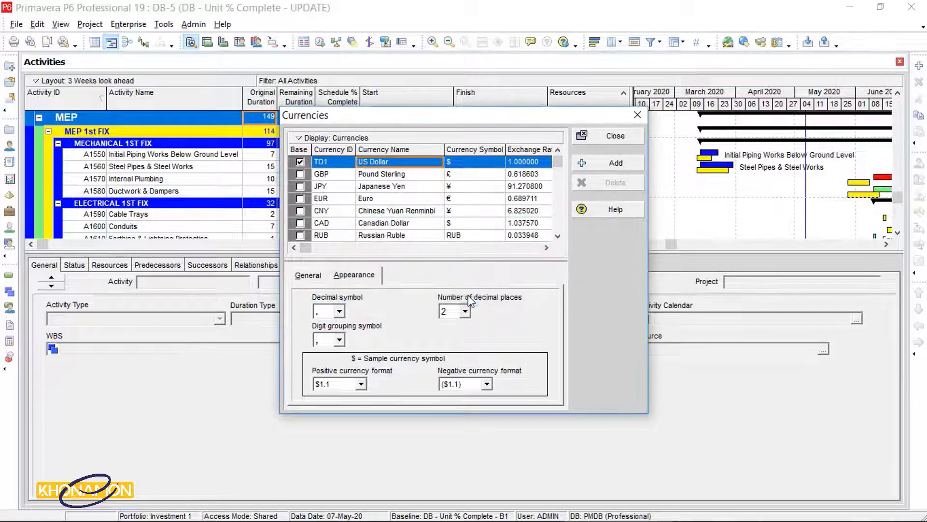
click(393, 162)
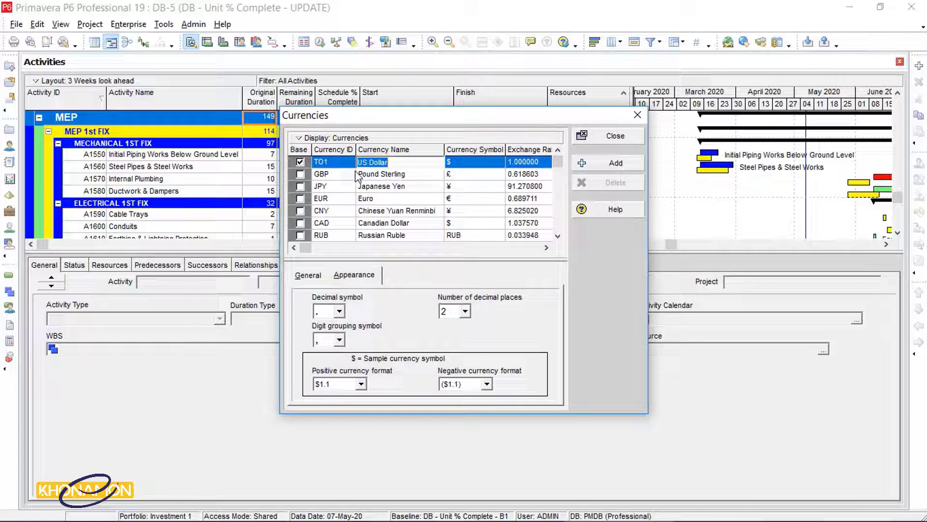
click(320, 162)
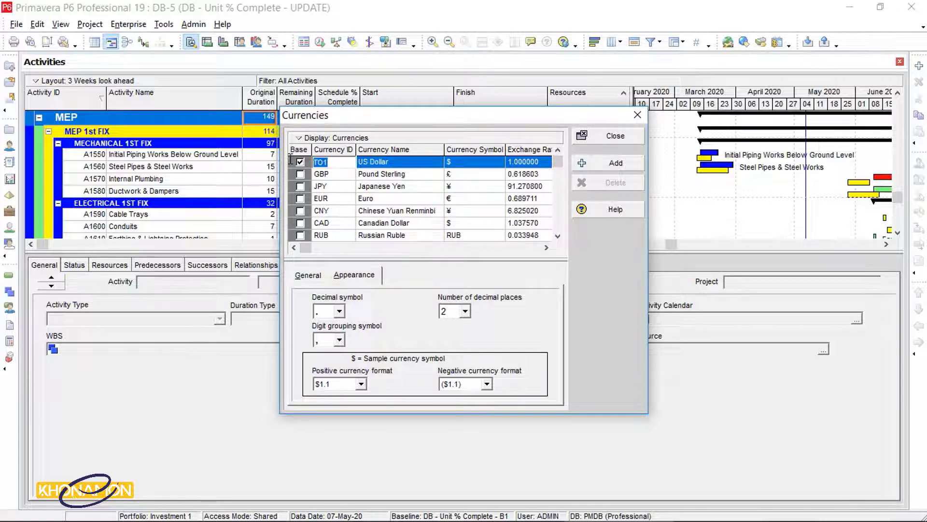
text(USD)
click(404, 175)
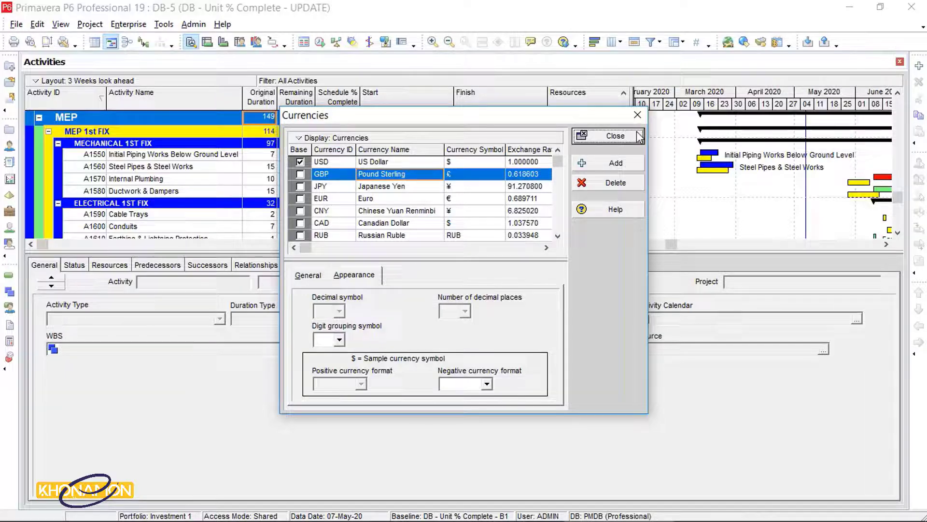
Close Currencies and pick TO Toman as the viewing currency in User Preferences
click(614, 135)
click(46, 25)
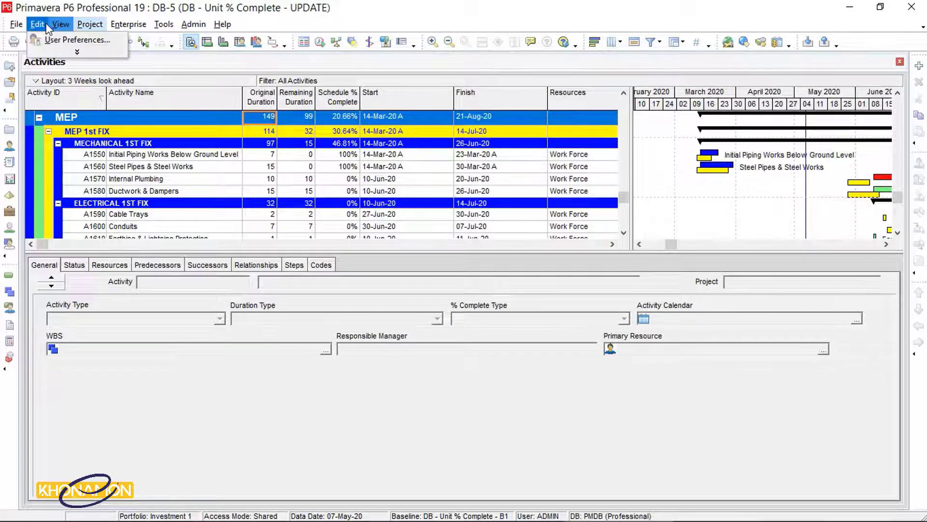
click(46, 42)
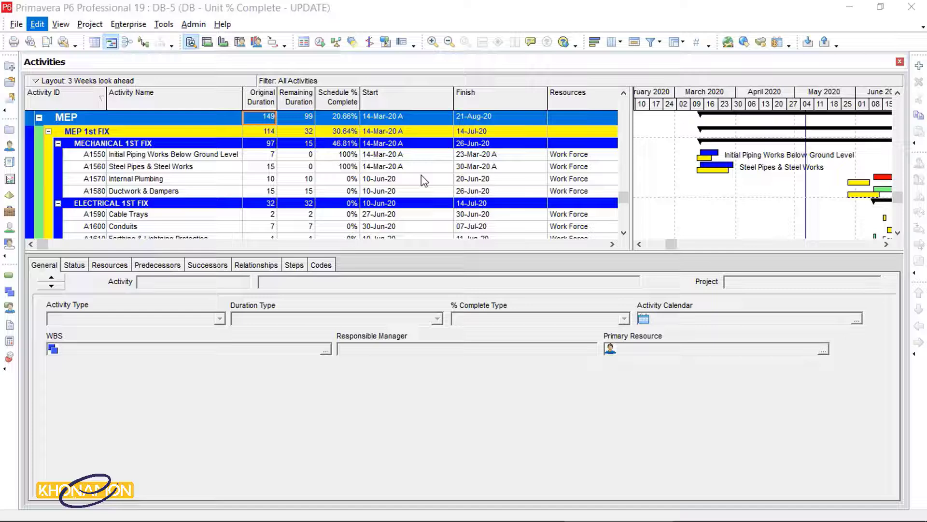
click(532, 136)
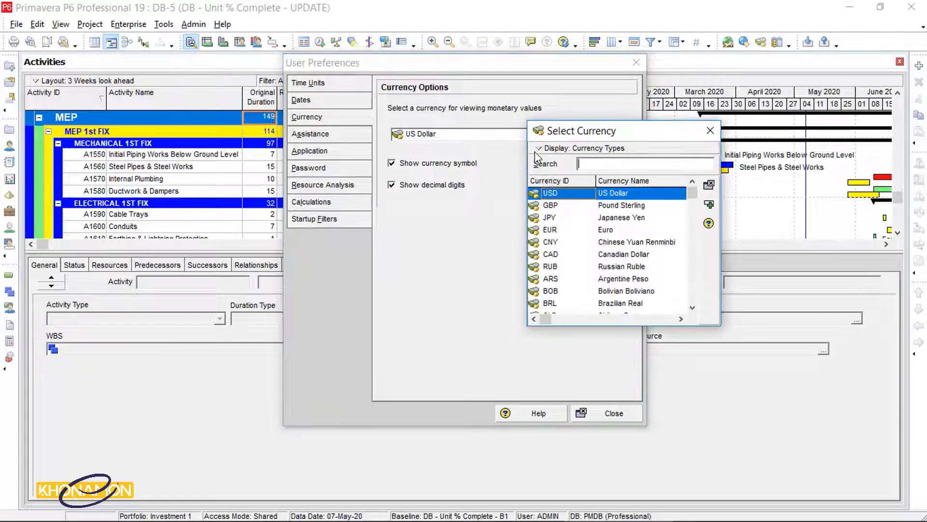
drag(695, 193, 645, 309)
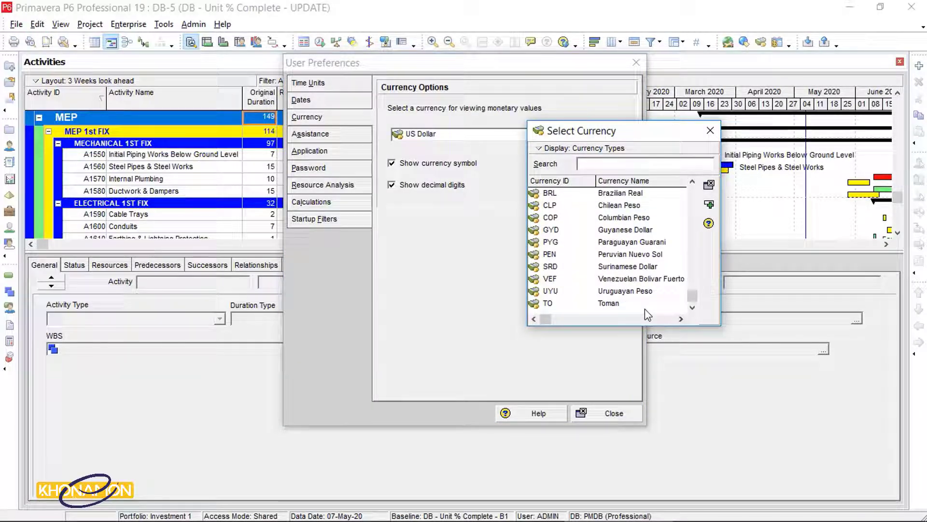
click(645, 303)
double_click(618, 303)
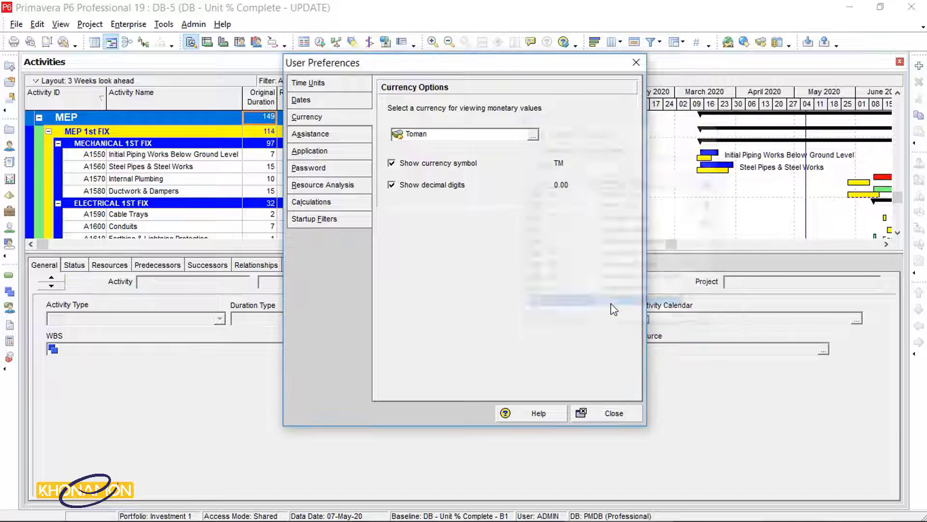
click(596, 412)
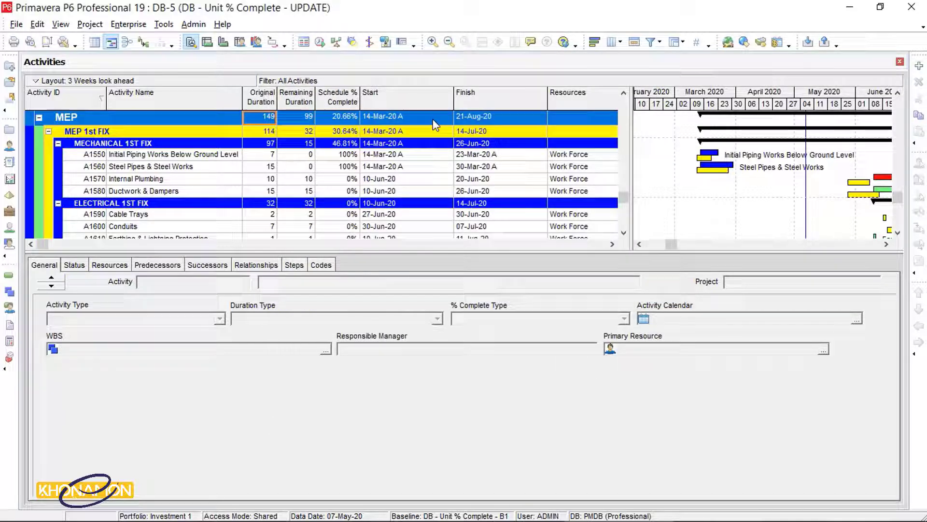
Add the Budgeted Labor Cost column from the Costs group after Activity ID
click(540, 133)
right_click(541, 132)
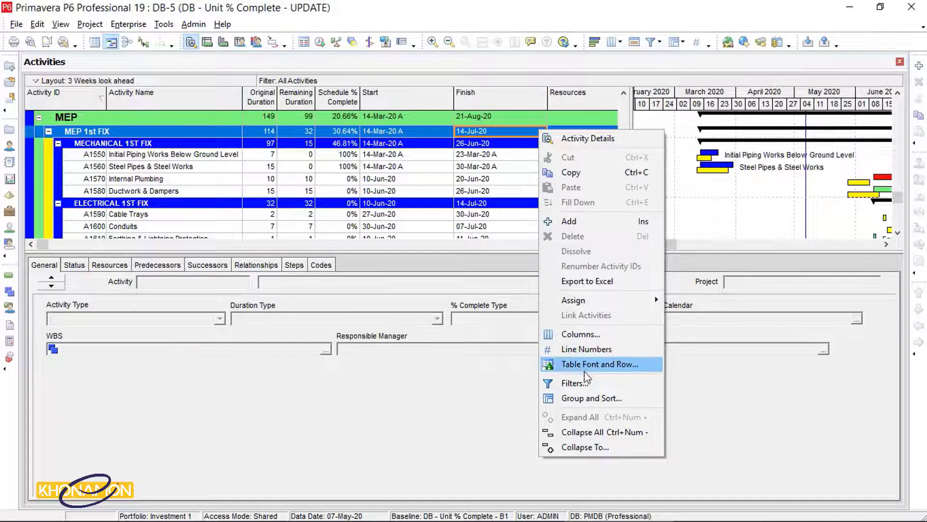
click(581, 335)
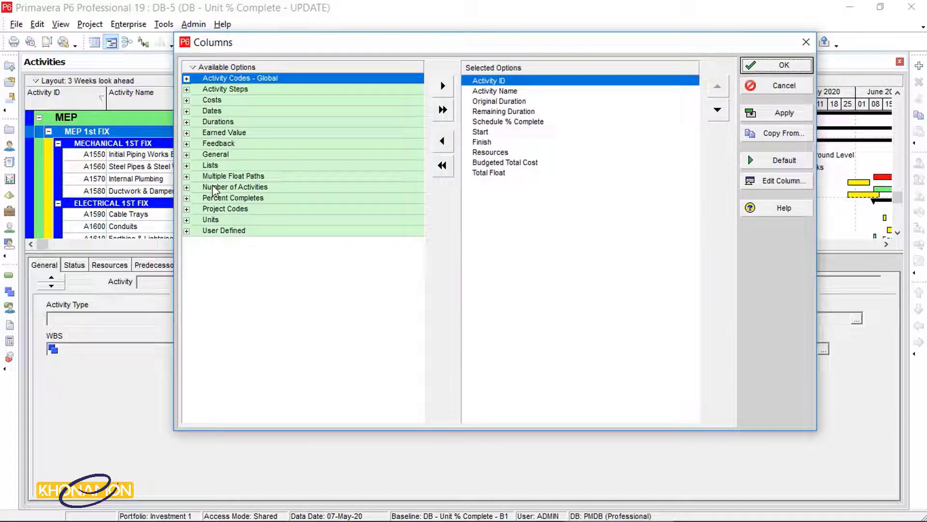
click(187, 100)
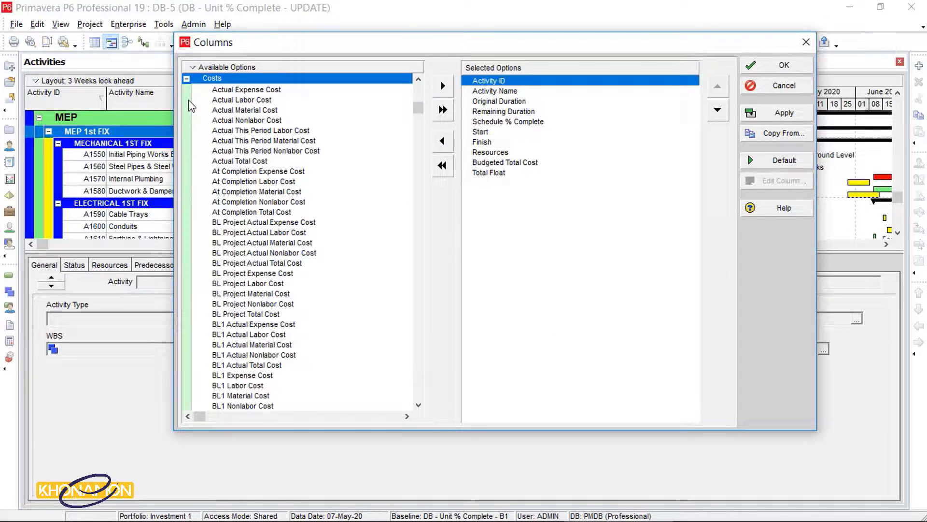
scroll(275, 158, down, 4)
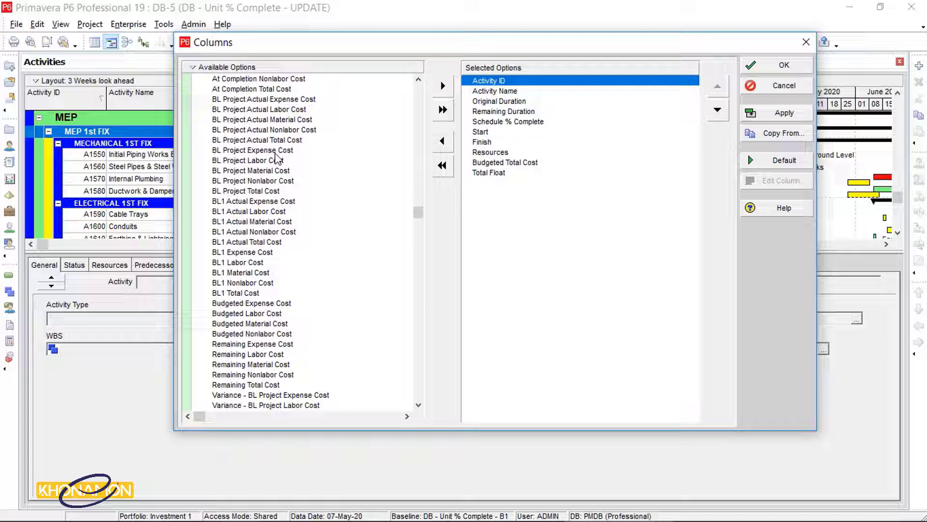
double_click(279, 313)
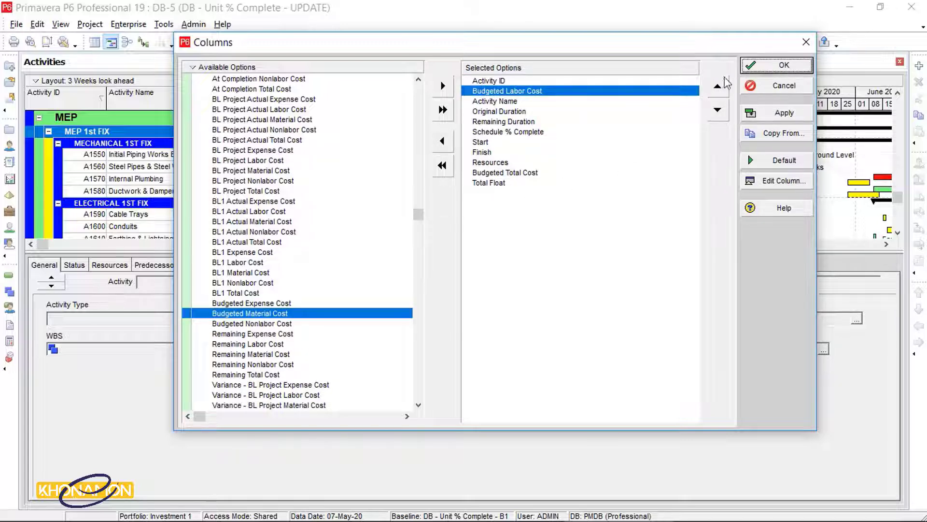
click(776, 65)
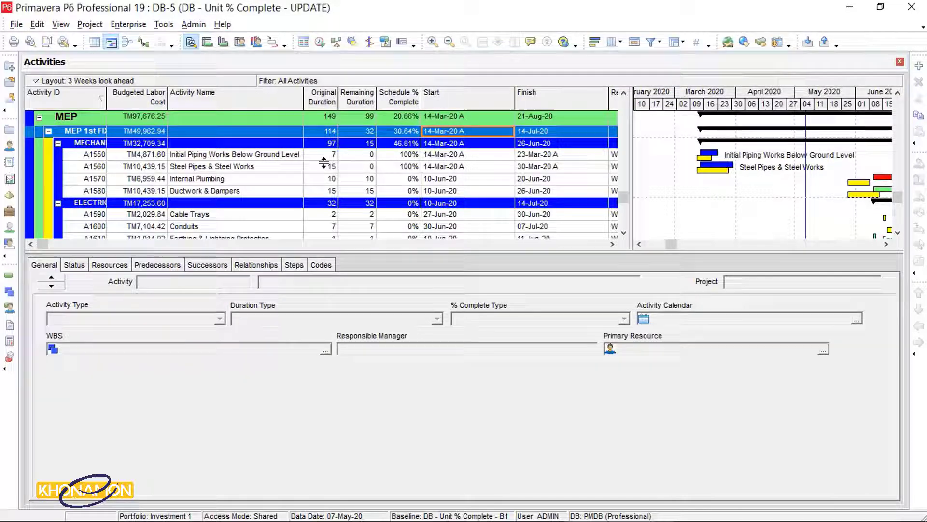
click(163, 156)
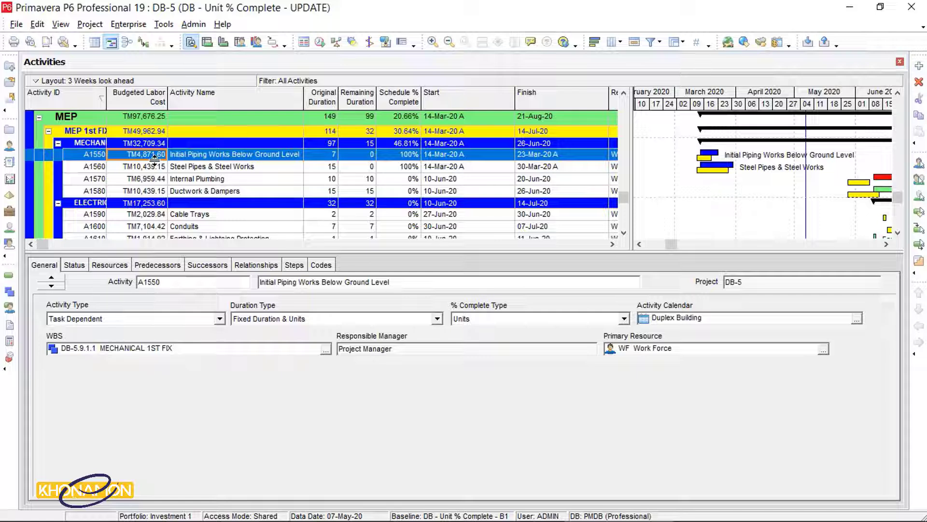
Change Toman's exchange rate to 4.2 in the Currencies list and close it
click(184, 25)
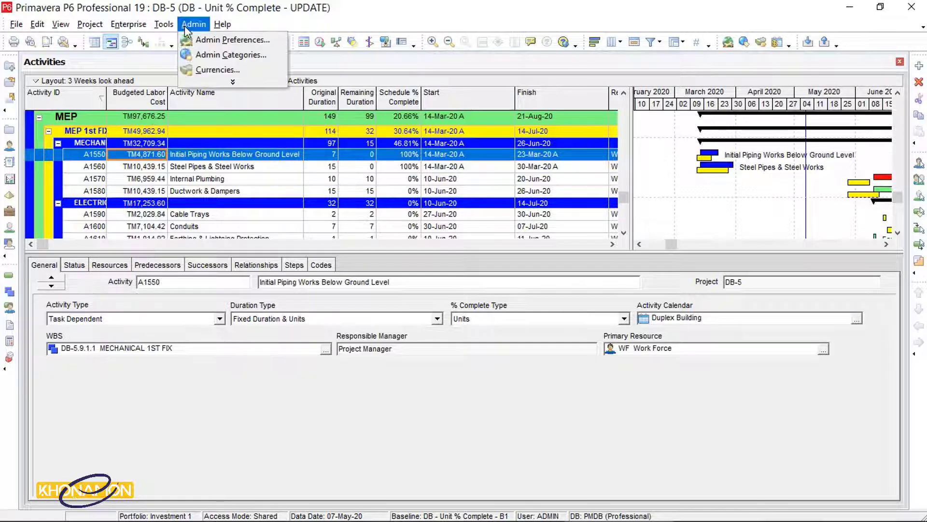
click(187, 68)
click(508, 241)
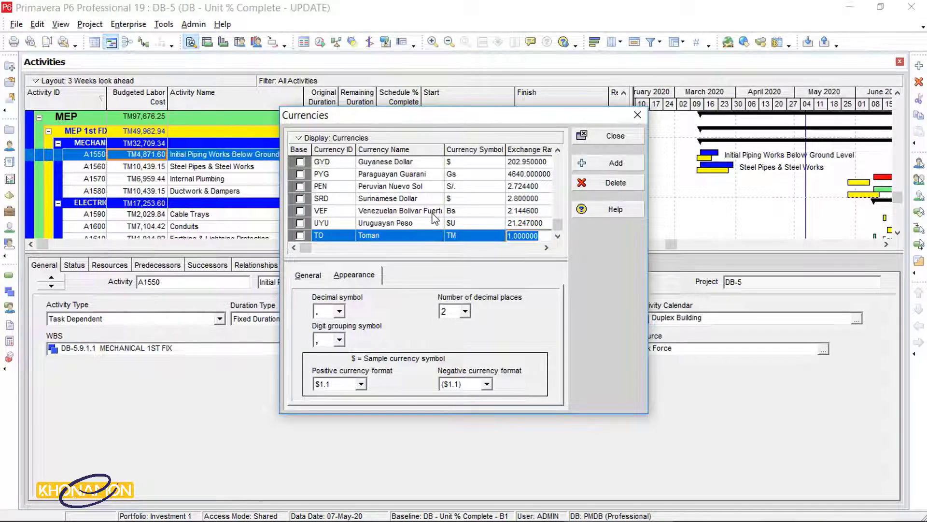
text(460.72)
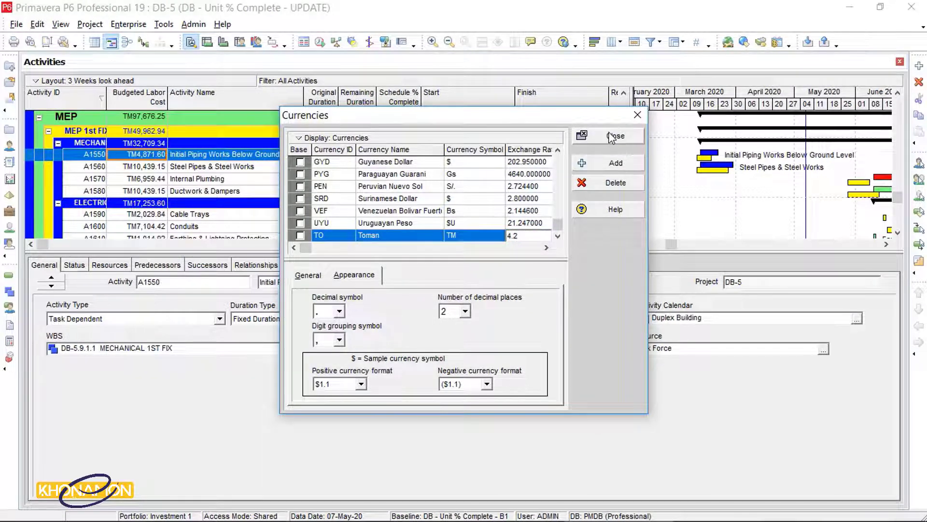
click(611, 137)
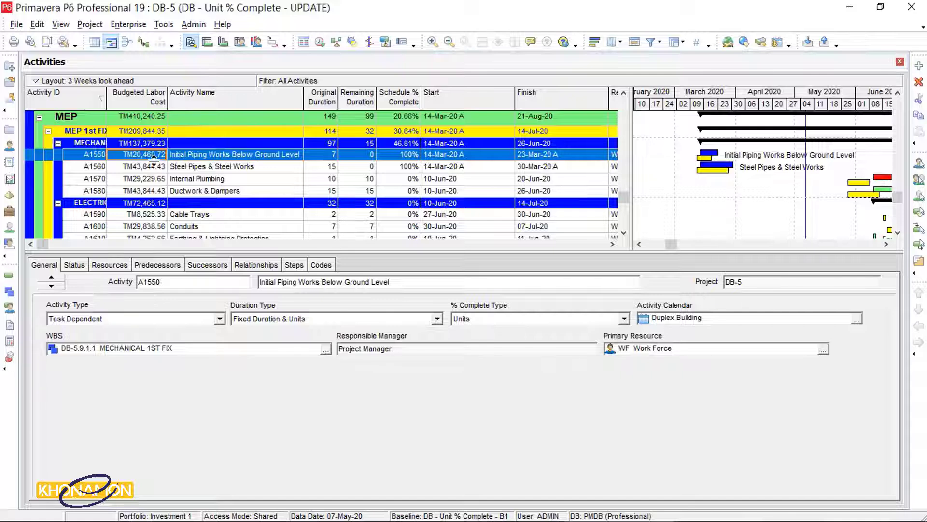